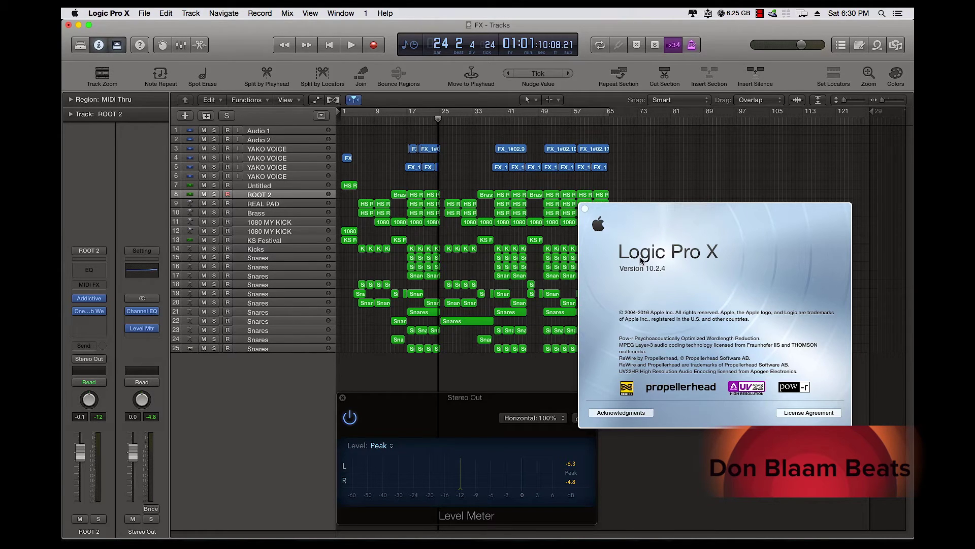
Step: Close the About Logic Pro X window
key(super+w)
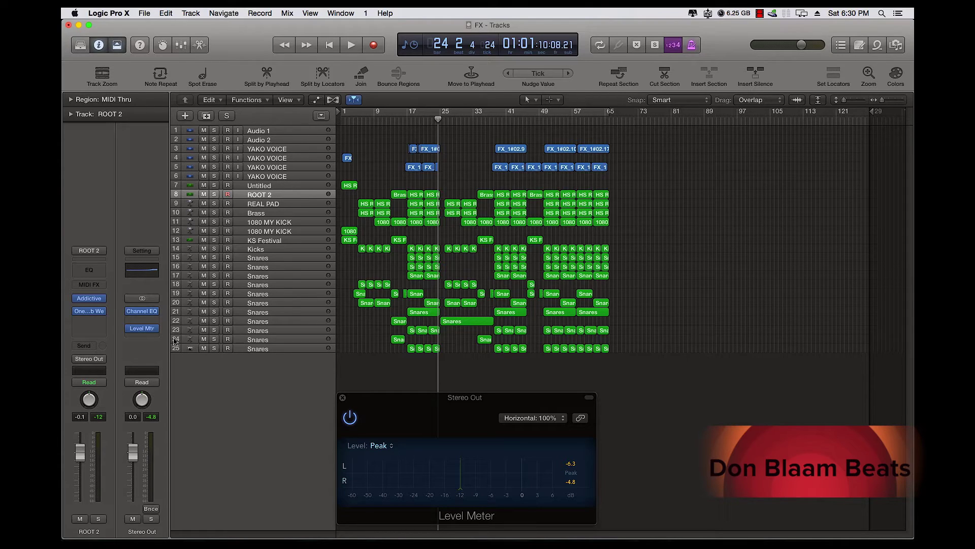
Step: Add Audio Units > Waves > IMPusher (Stereo) to the empty Stereo Out insert slot
mouse_move(142, 328)
click(153, 322)
mouse_move(145, 443)
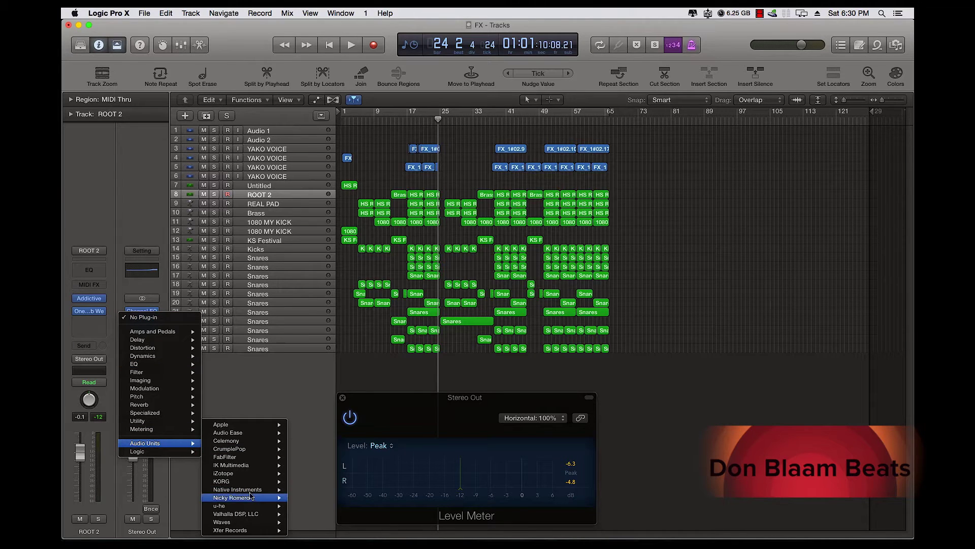
mouse_move(222, 521)
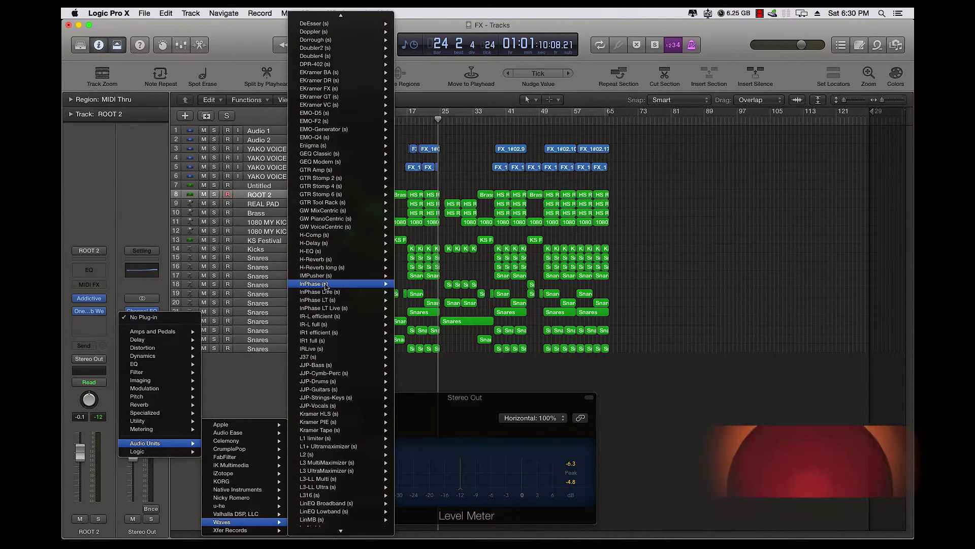
click(414, 274)
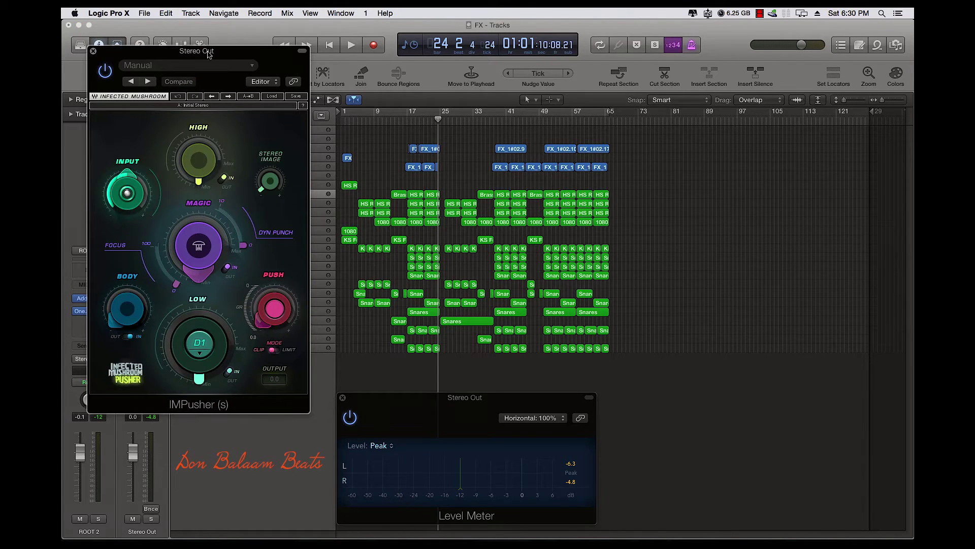
Step: Move the IMPusher editor window to the right side of the screen
drag(206, 51, 761, 142)
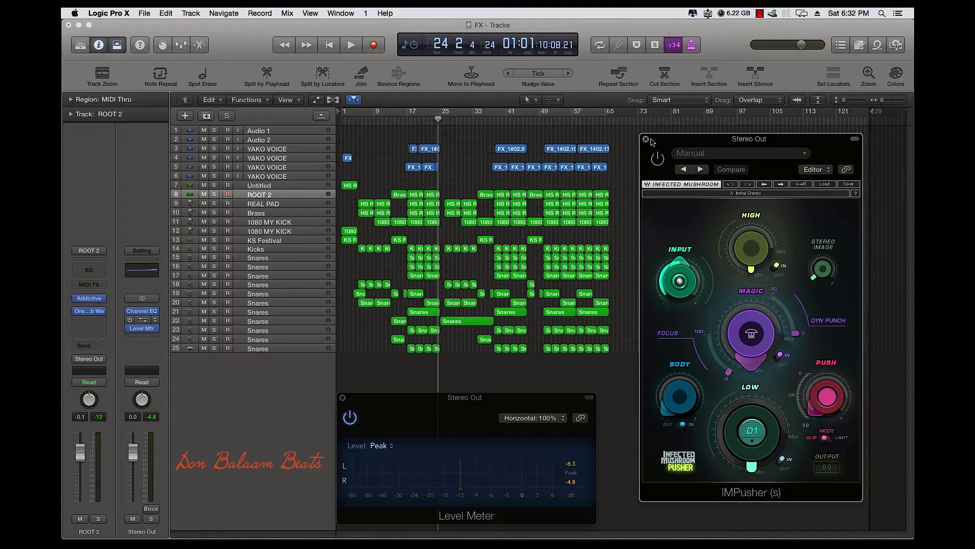
Step: Close the IMPusher editor and play the beat with Cycle turned on
click(645, 139)
key(c)
key(space)
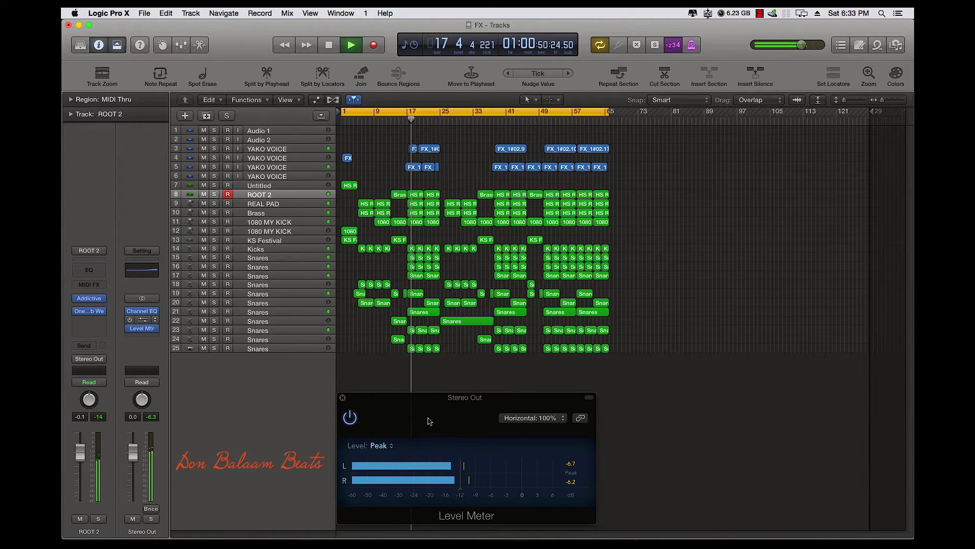
Step: Move the Stereo Out Level Meter window aside
drag(428, 421, 585, 395)
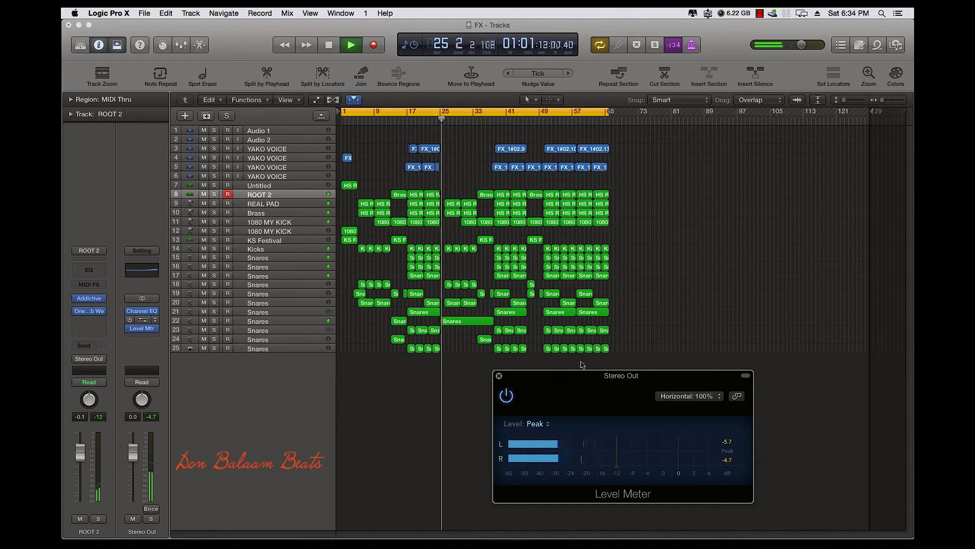
Step: Stop playback, then reopen and reposition the Stereo Out's IMPusher editor
key(space)
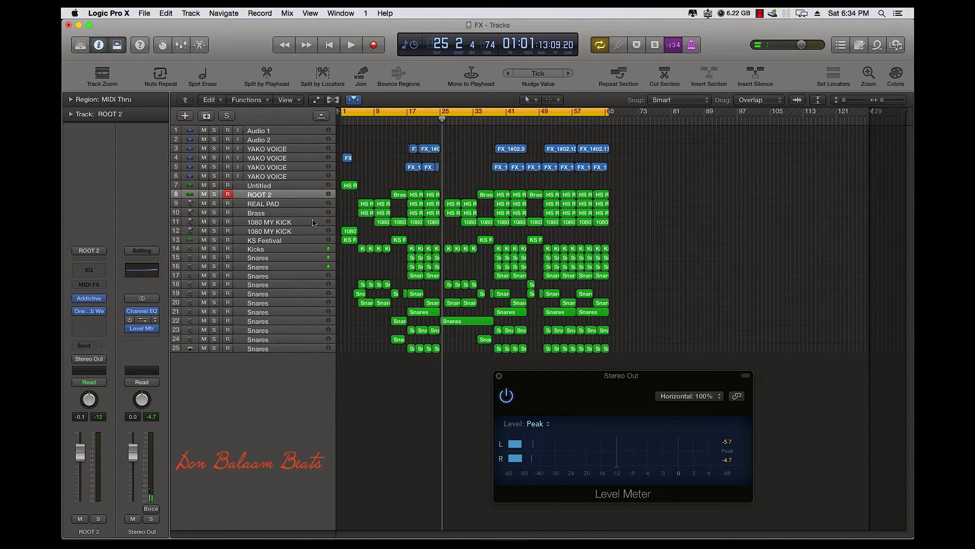
click(144, 320)
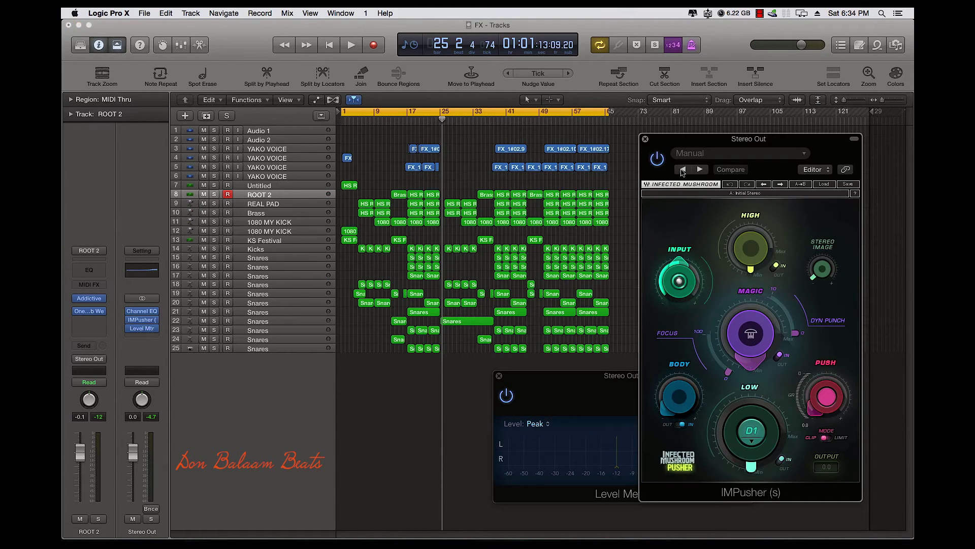
drag(733, 139, 685, 128)
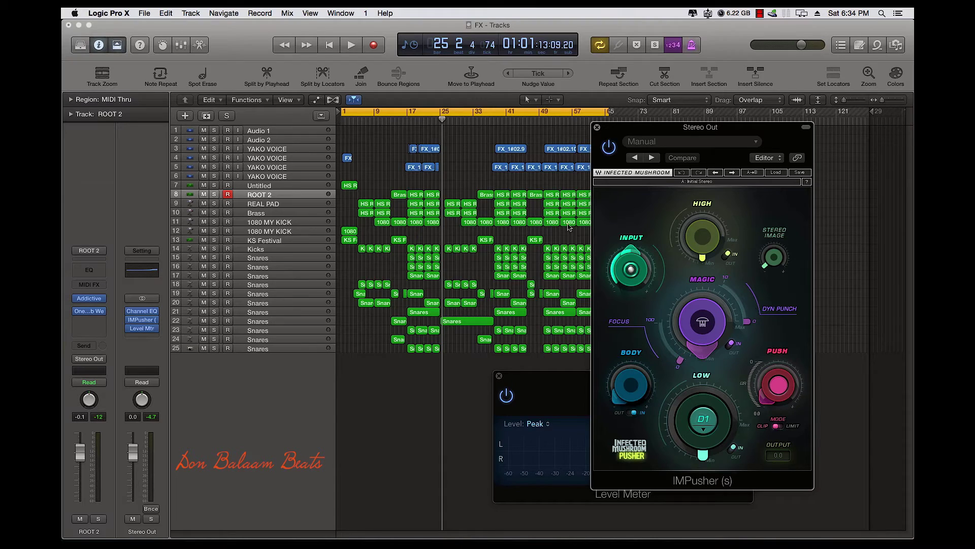
Step: From bar 16 with Cycle off, adjust IMPusher's LOW, PUSH, MAGIC, BODY and DYN PUNCH knobs
click(404, 121)
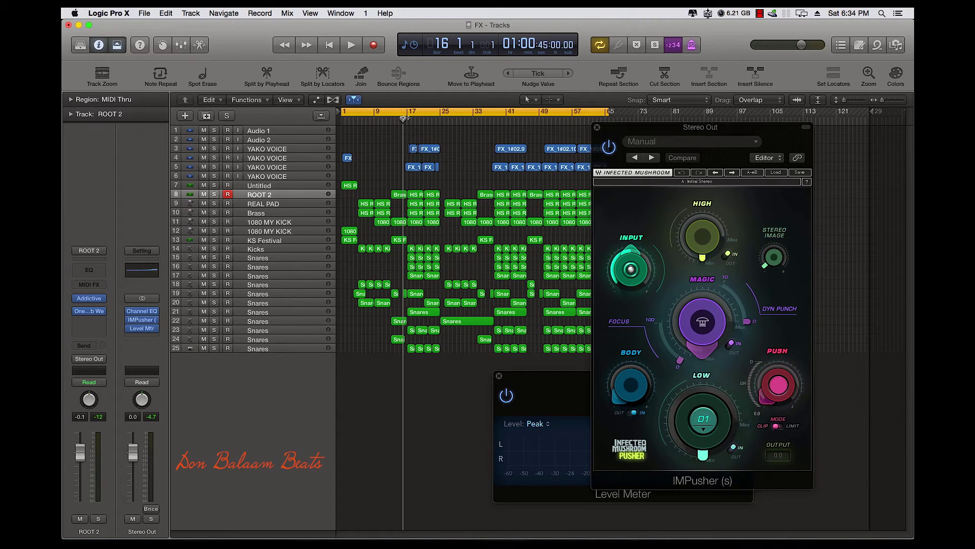
click(411, 113)
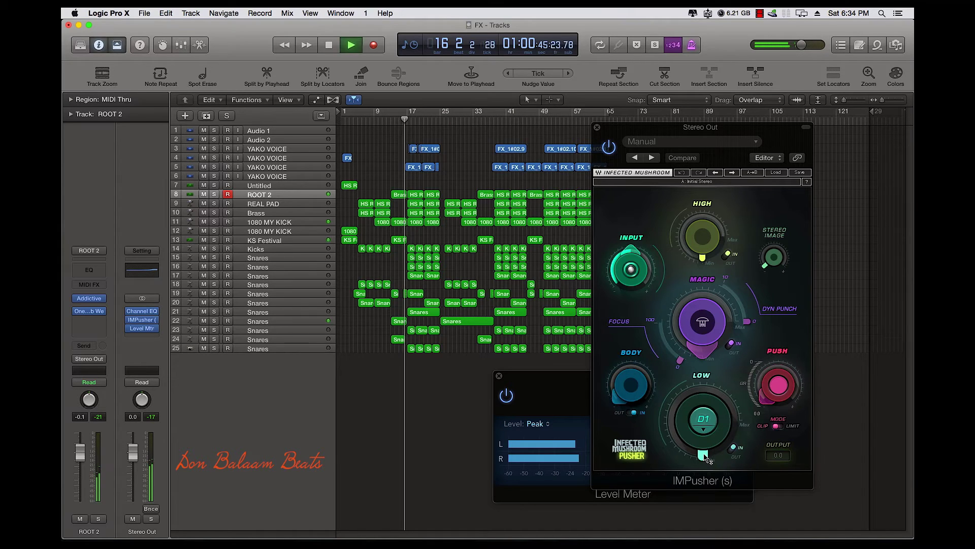
drag(721, 435, 721, 404)
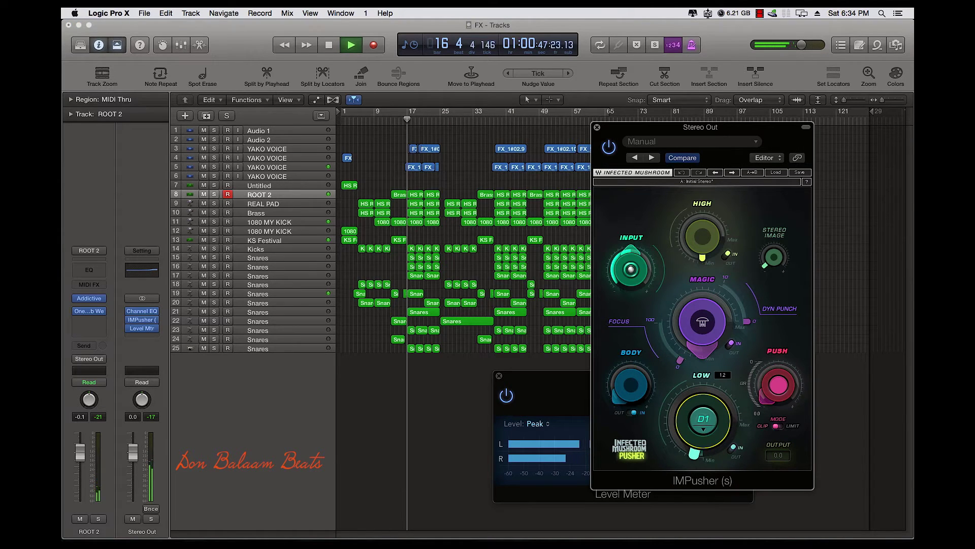
mouse_move(777, 384)
mouse_down()
mouse_move(777, 361)
mouse_move(773, 408)
mouse_move(759, 376)
mouse_up()
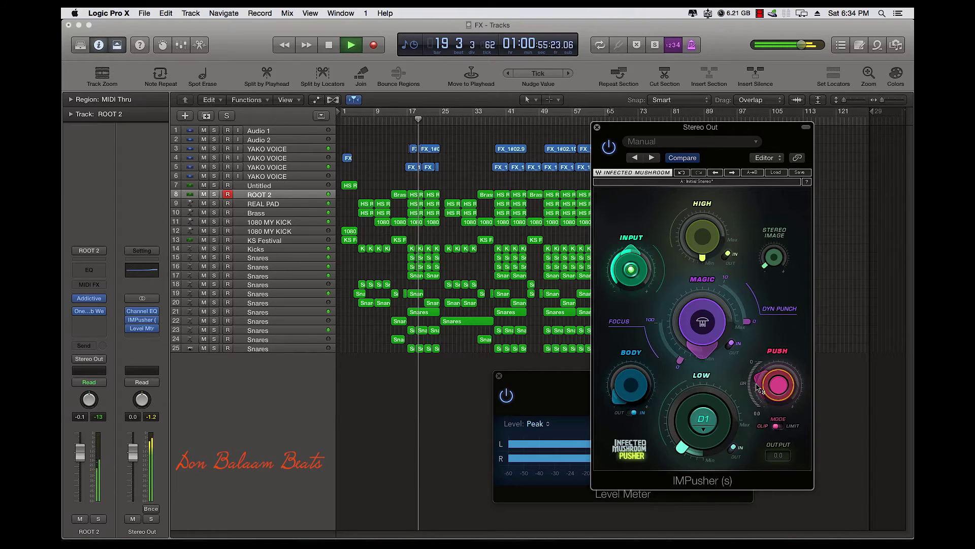
drag(702, 351, 702, 335)
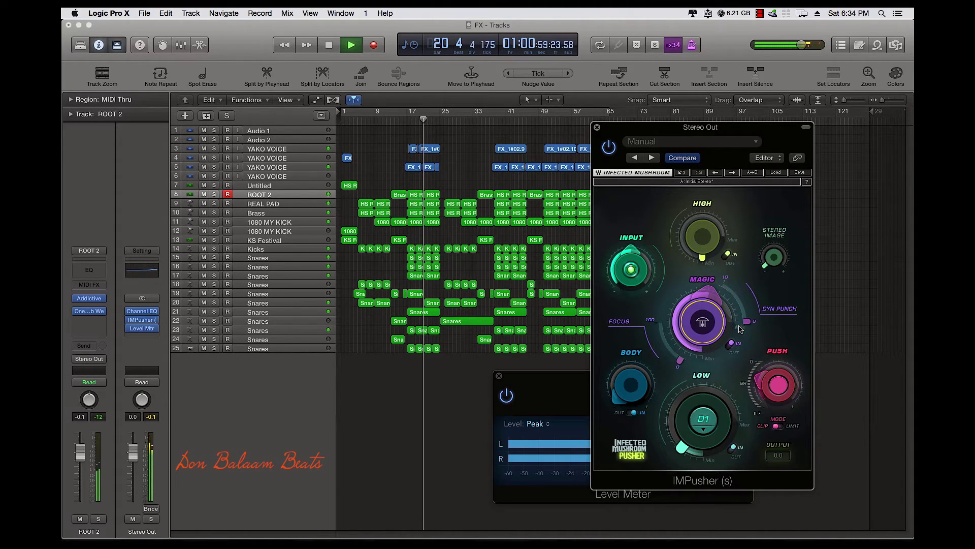
drag(631, 385, 631, 373)
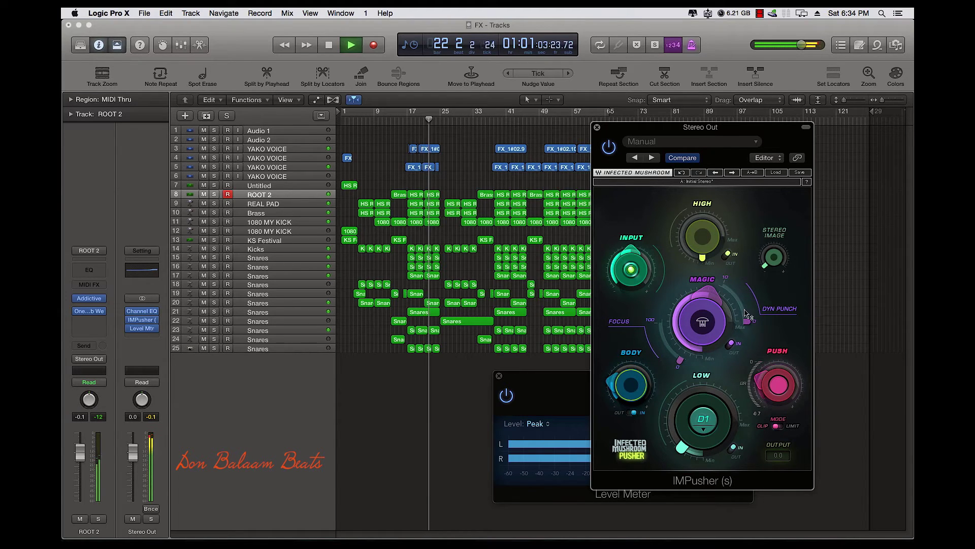
drag(747, 321, 743, 302)
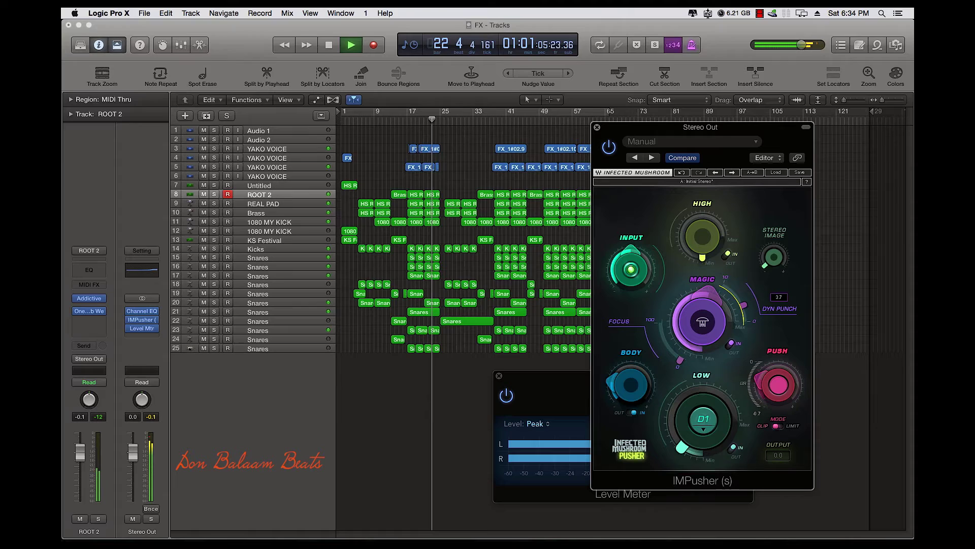
Step: Raise IMPusher's HIGH to 2.0 and widen STEREO IMAGE to 7.3
click(701, 236)
mouse_move(702, 236)
mouse_down()
mouse_move(701, 221)
mouse_move(708, 259)
mouse_up()
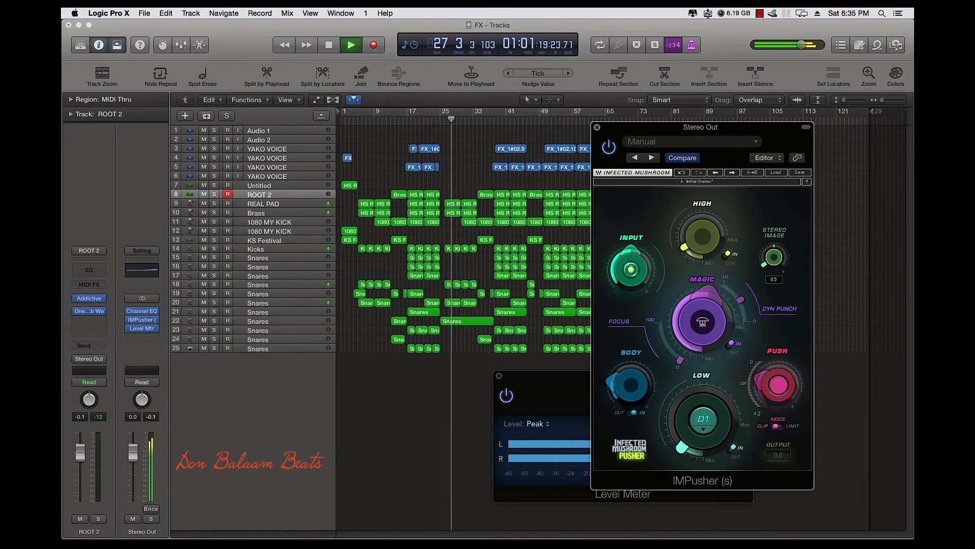
drag(773, 257, 773, 252)
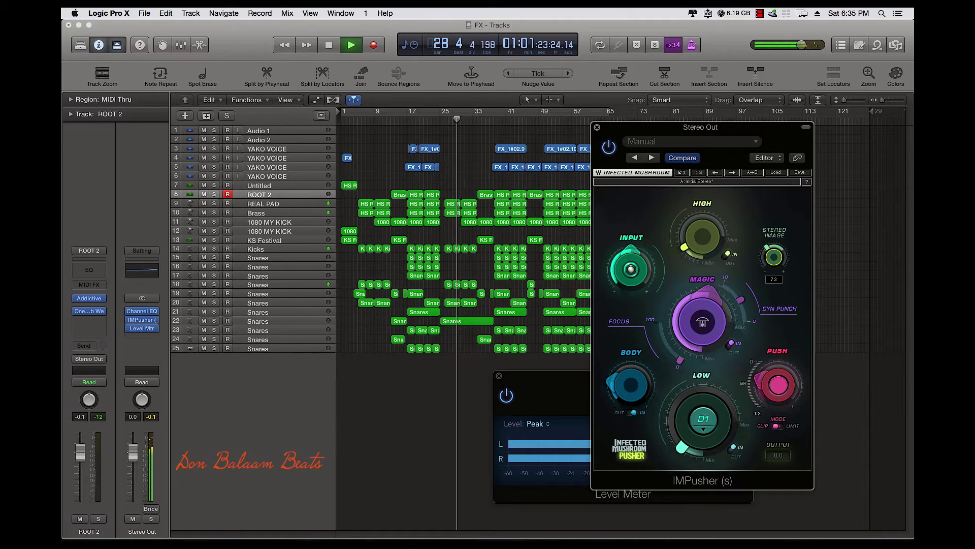
drag(774, 257, 774, 259)
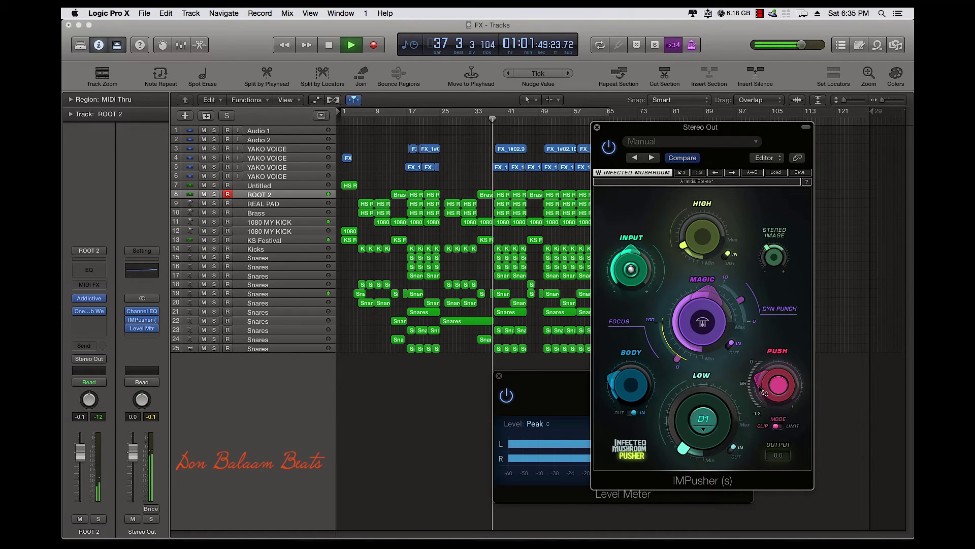
Step: Try Limit then Clip mode, set PUSH to 6.7, Focus near 56, and raise Dyn Punch
click(777, 426)
click(779, 425)
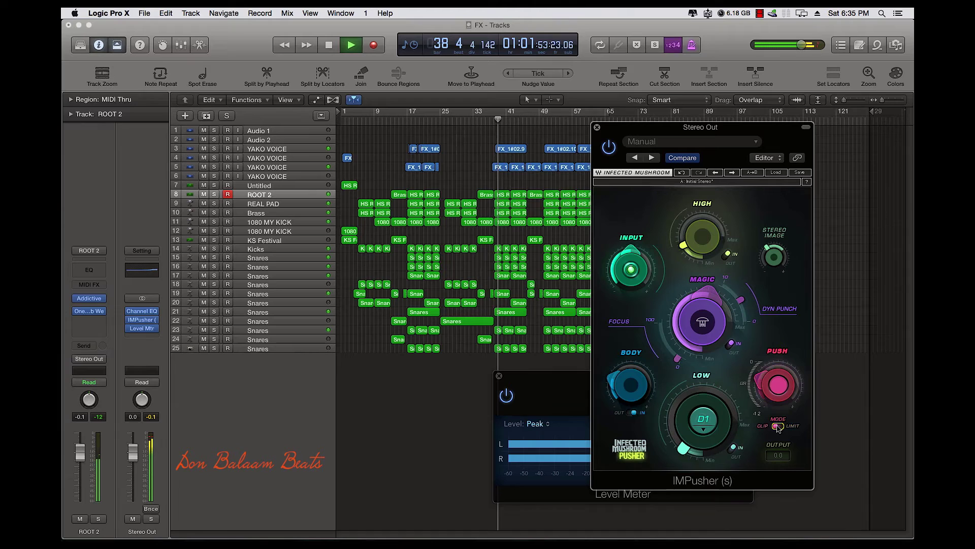
drag(777, 385, 778, 374)
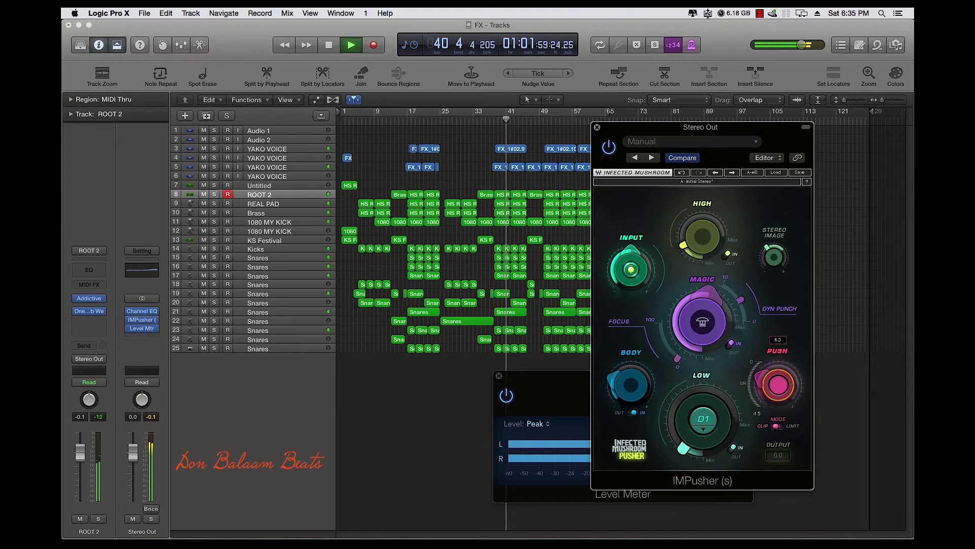
drag(680, 363, 661, 323)
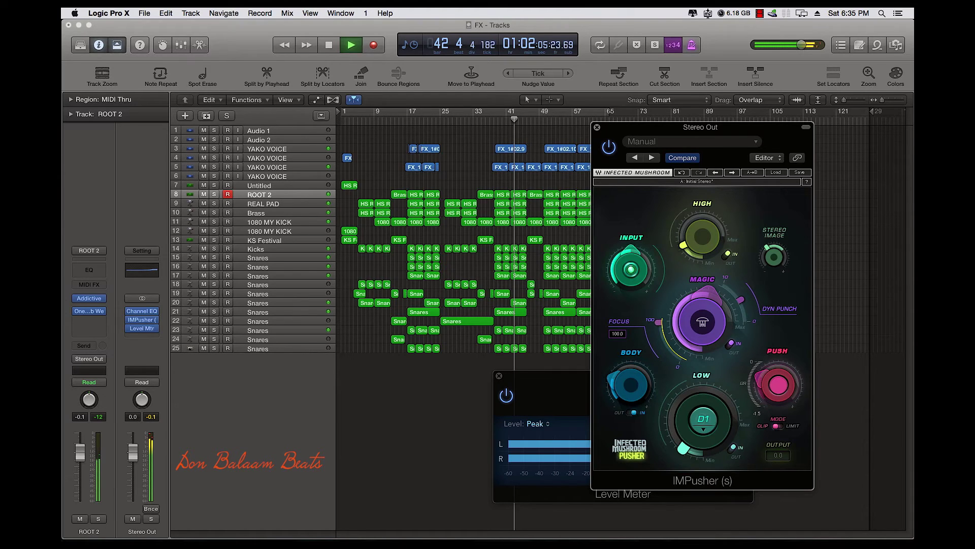
drag(736, 287, 737, 294)
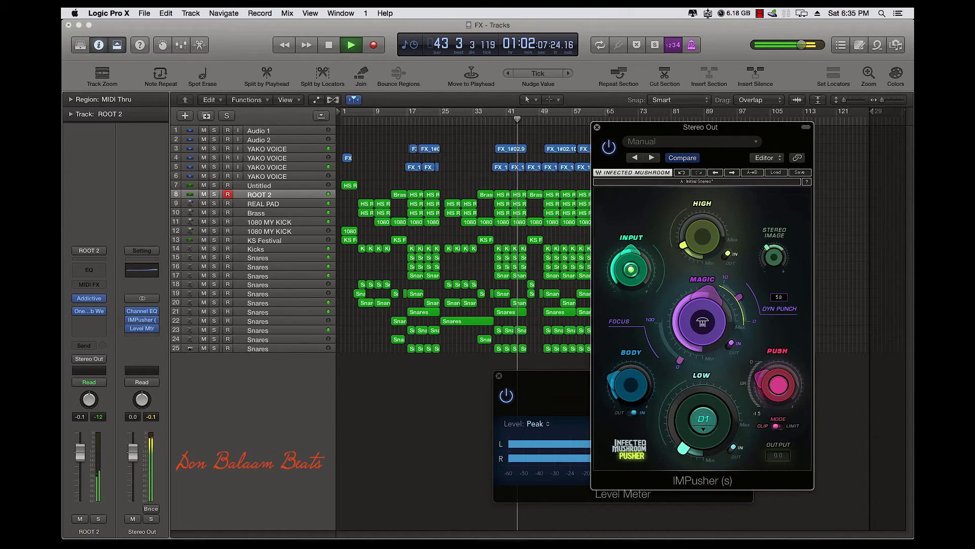
drag(692, 358, 664, 341)
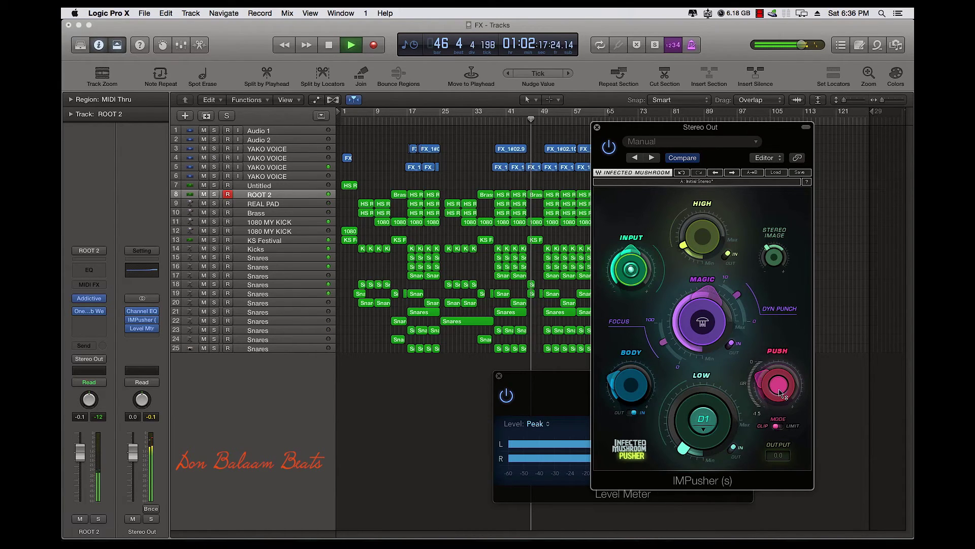
mouse_move(777, 385)
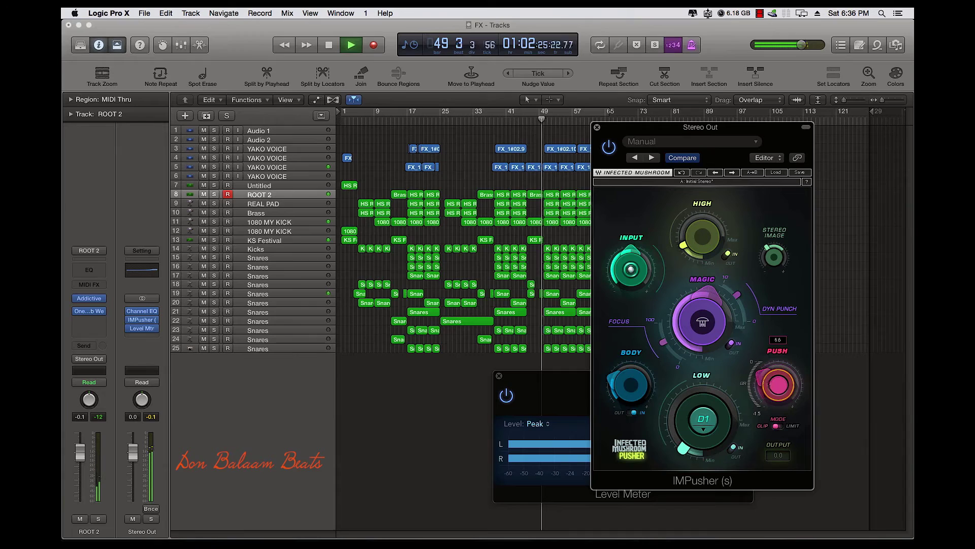
Step: Nudge Push and Low up, compare Limit against Clip, keep Clip, and stop playback
drag(761, 381, 761, 379)
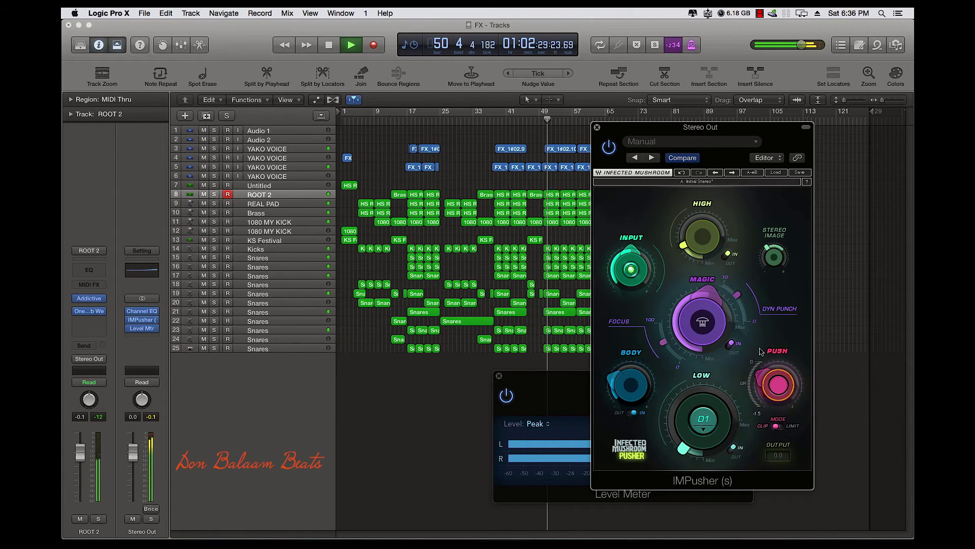
mouse_move(702, 420)
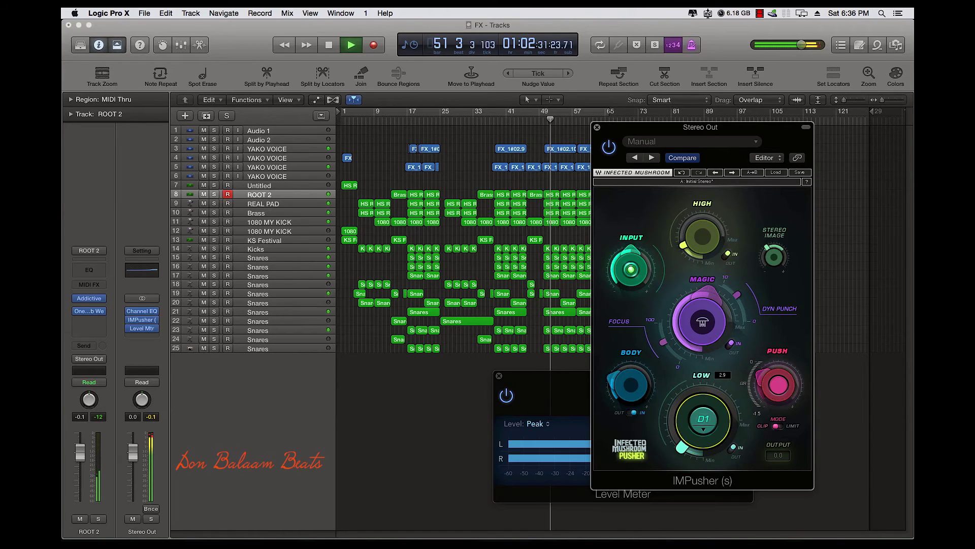
drag(703, 418, 703, 417)
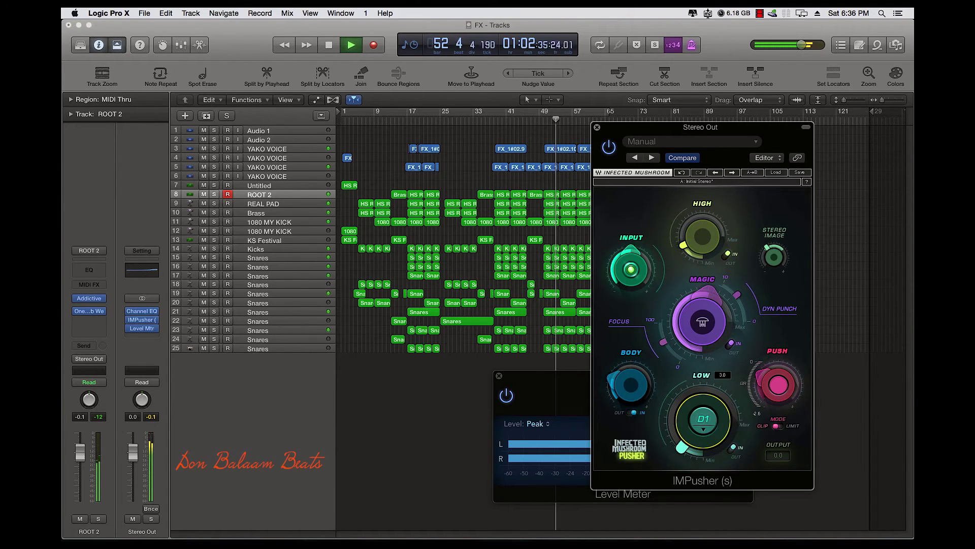
click(778, 426)
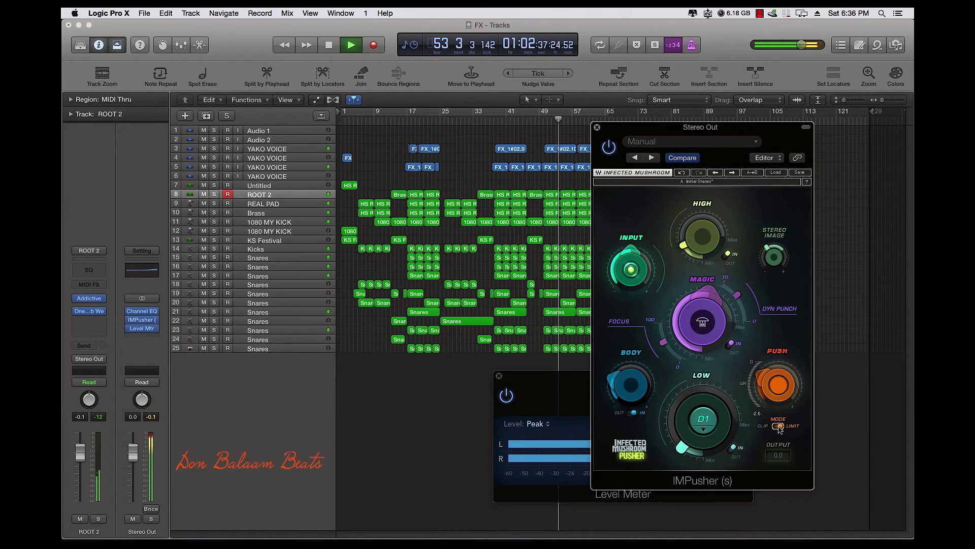
click(778, 426)
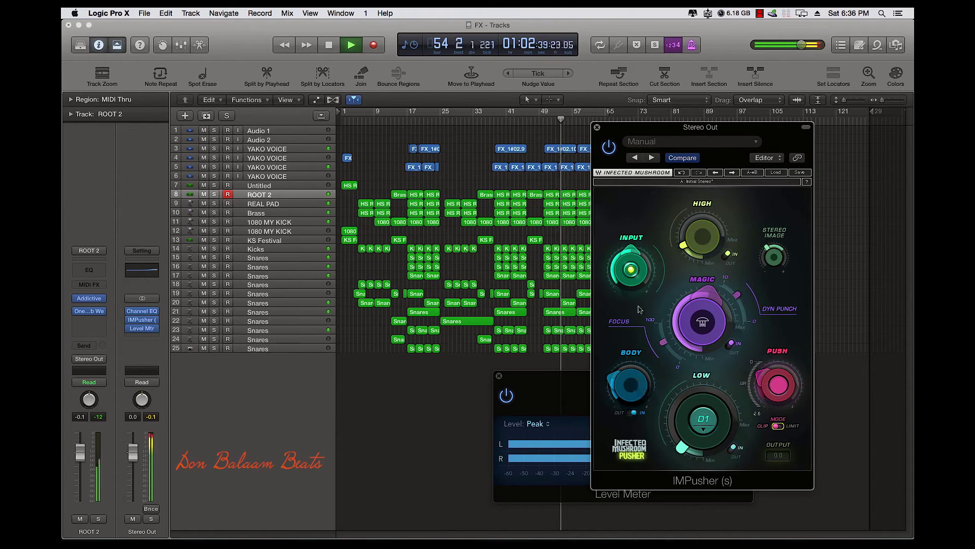
key(space)
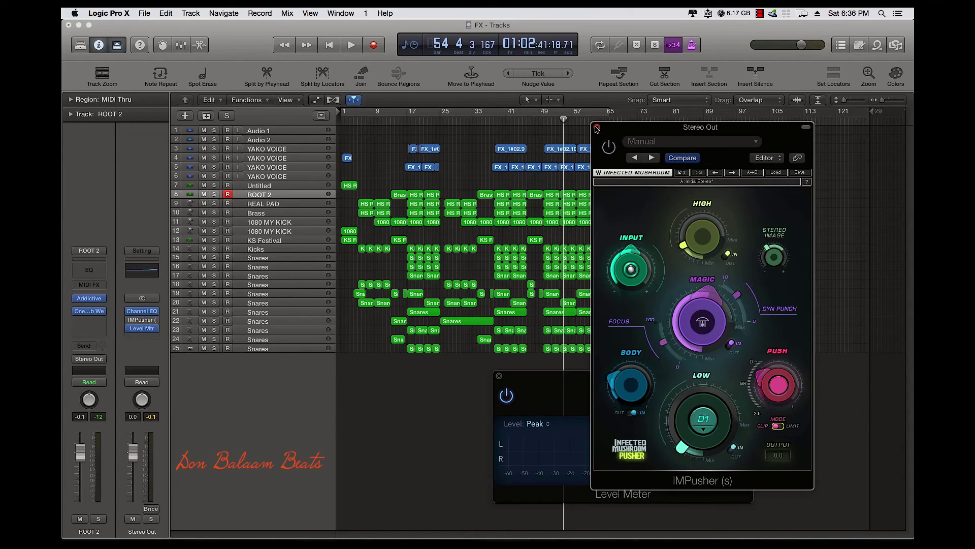
Step: Play the beat from bar 39 and reopen the IMPusher window, moved further right
click(597, 128)
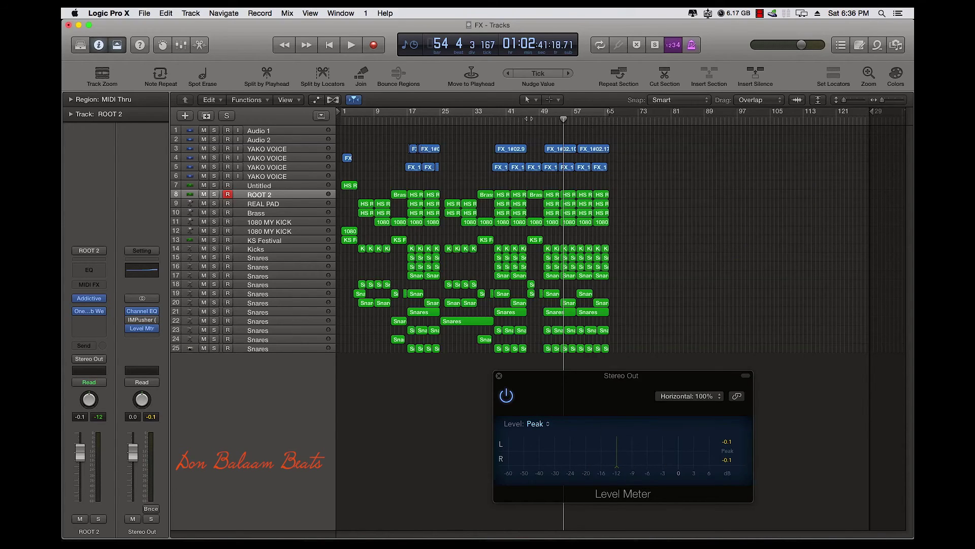
click(498, 119)
key(space)
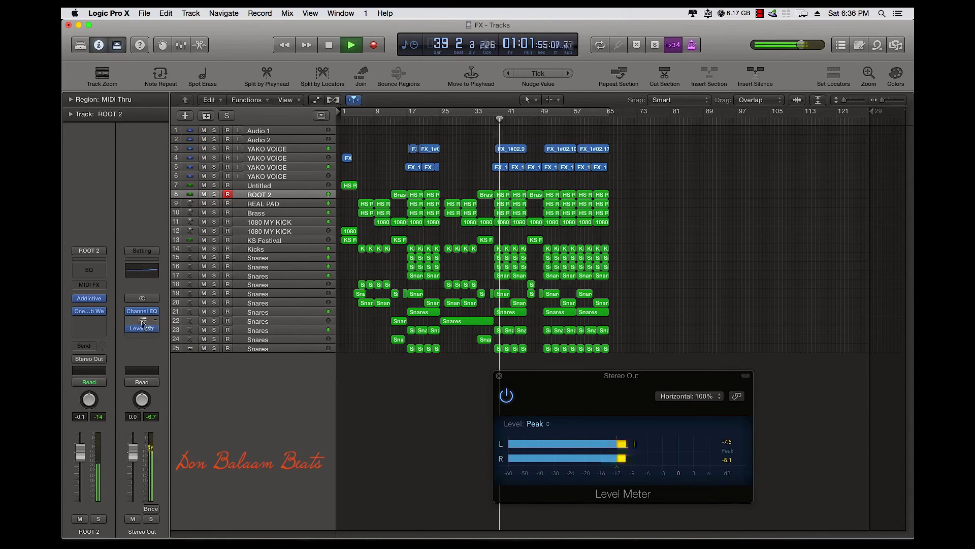
click(142, 323)
drag(708, 130, 747, 135)
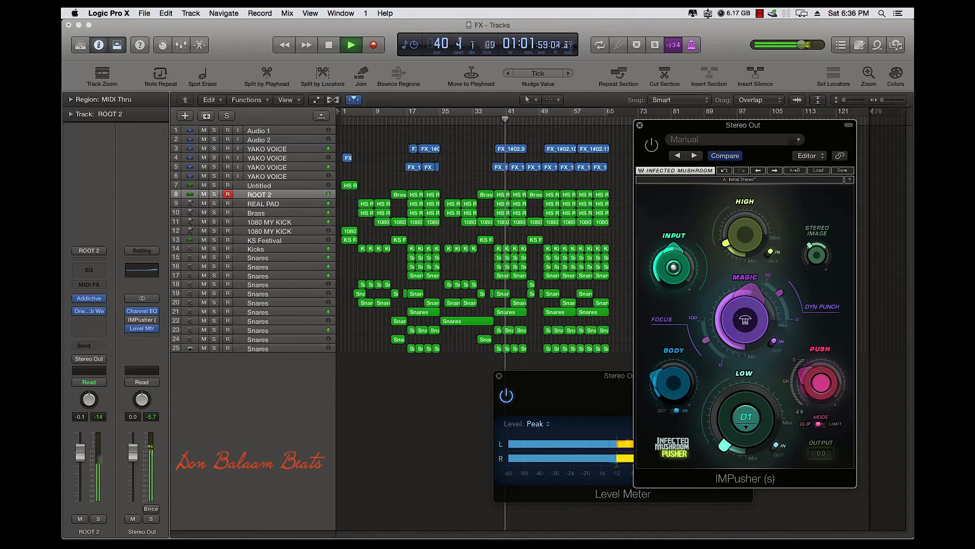
Step: Toggle IMPusher bypass three times during playback, leave it engaged, and stop playback
click(650, 147)
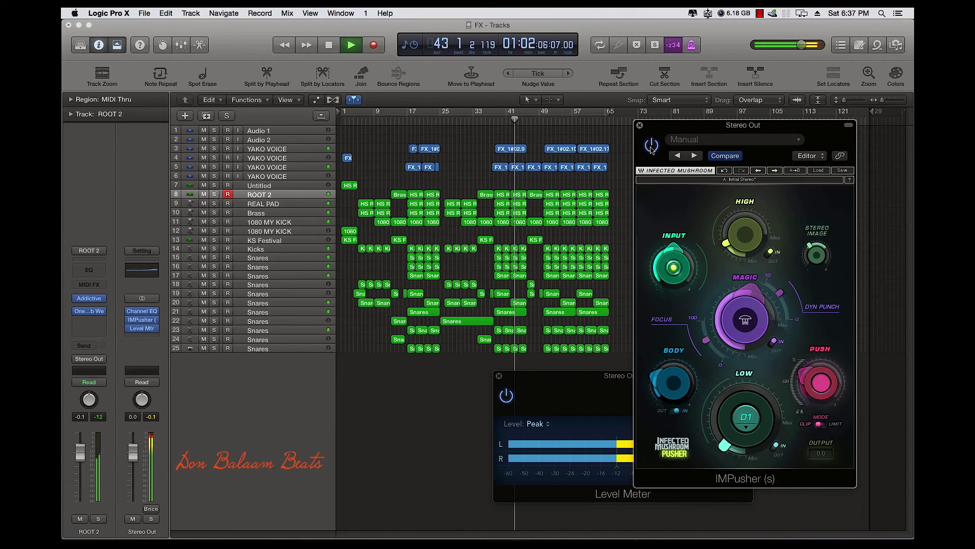
click(652, 147)
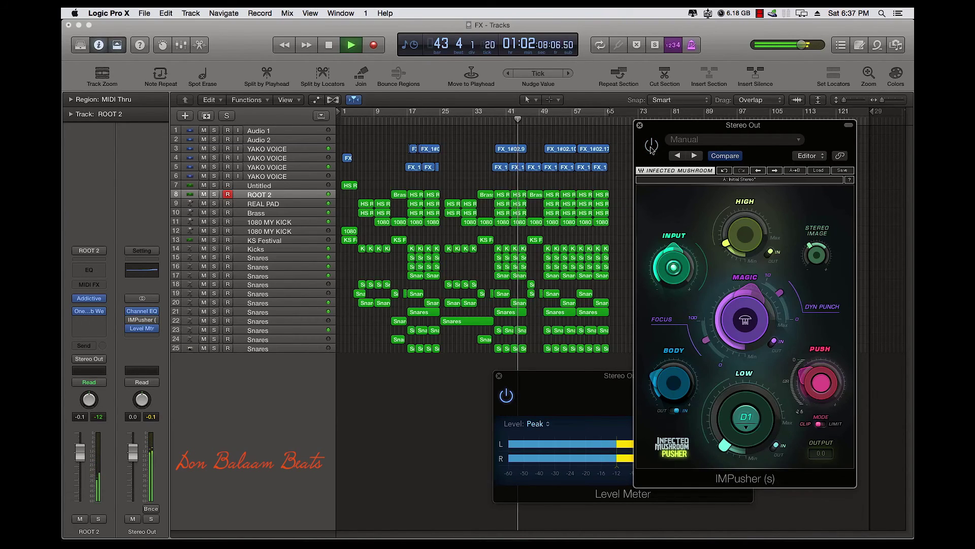
click(652, 147)
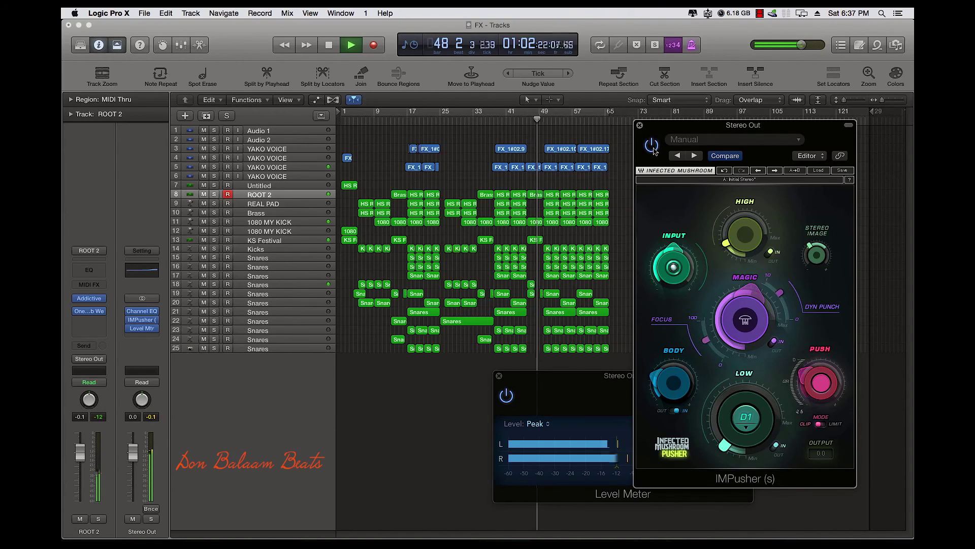
click(652, 145)
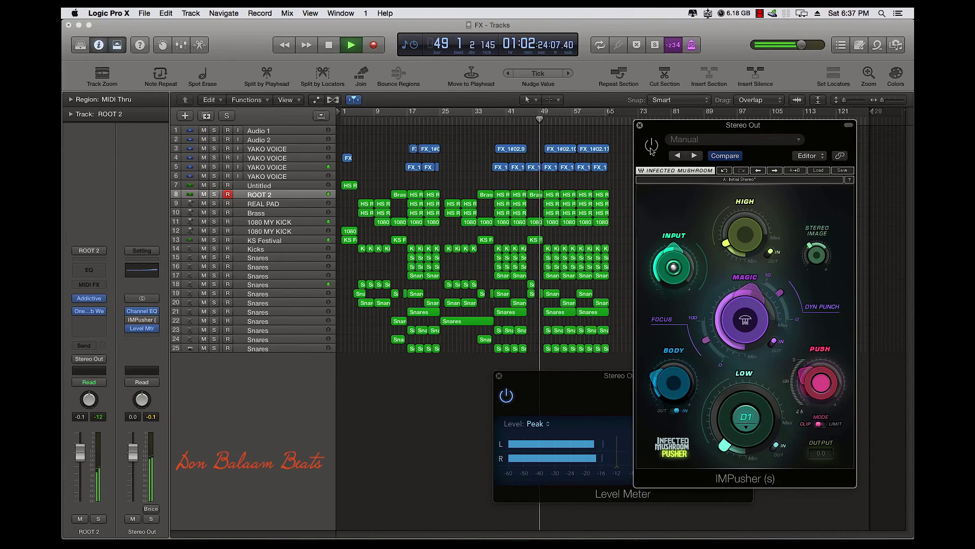
click(651, 146)
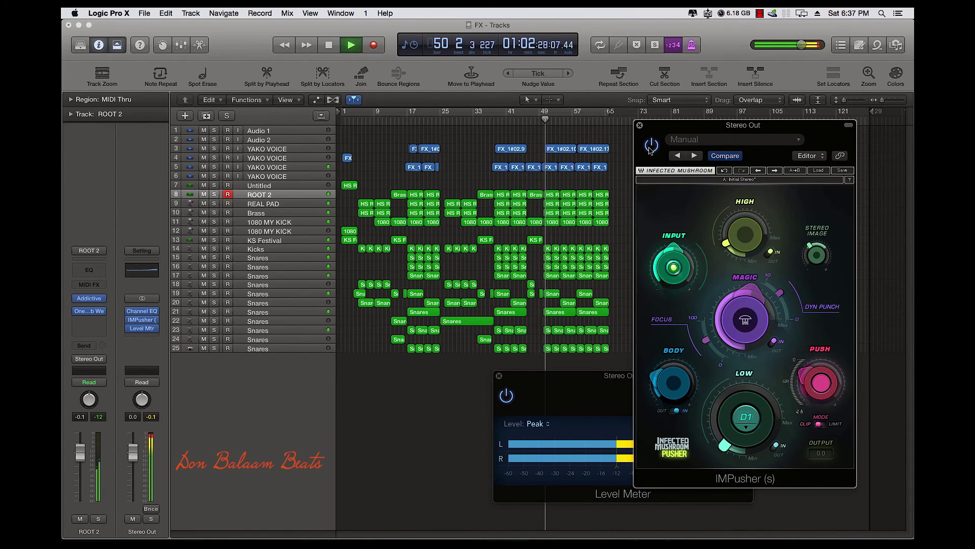
click(652, 146)
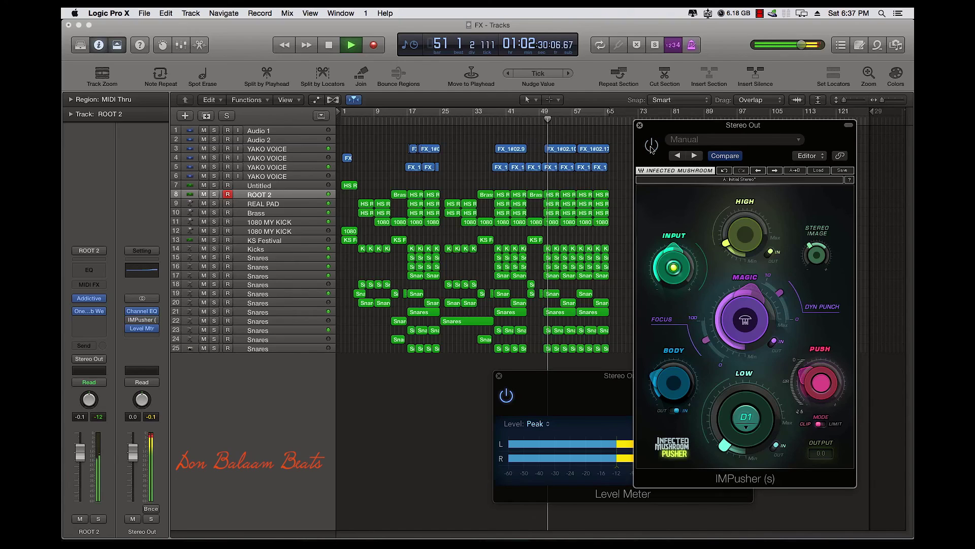
click(652, 146)
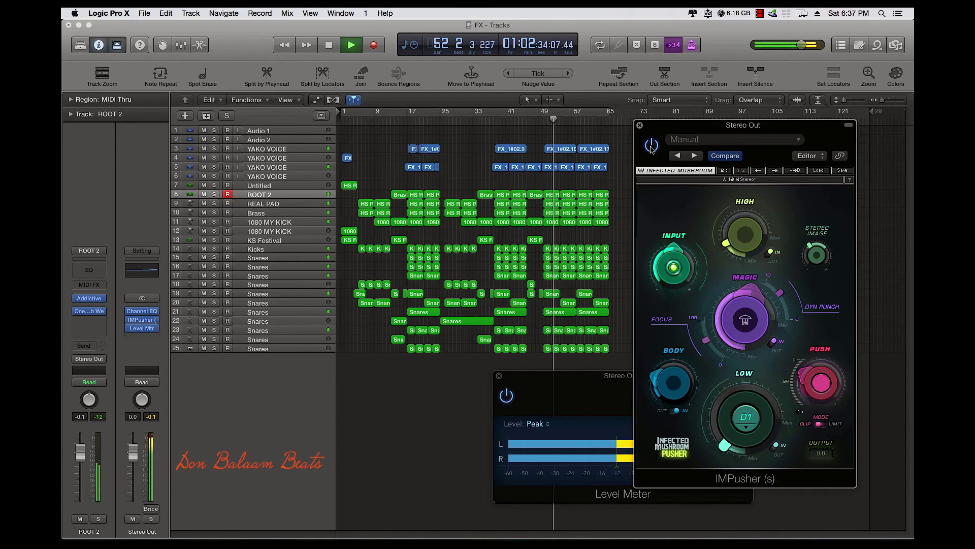
key(space)
click(496, 156)
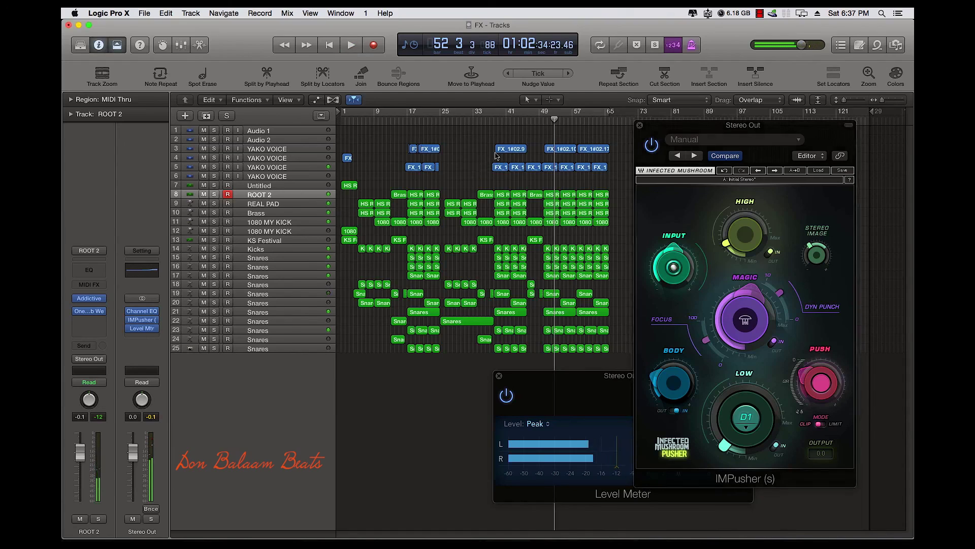